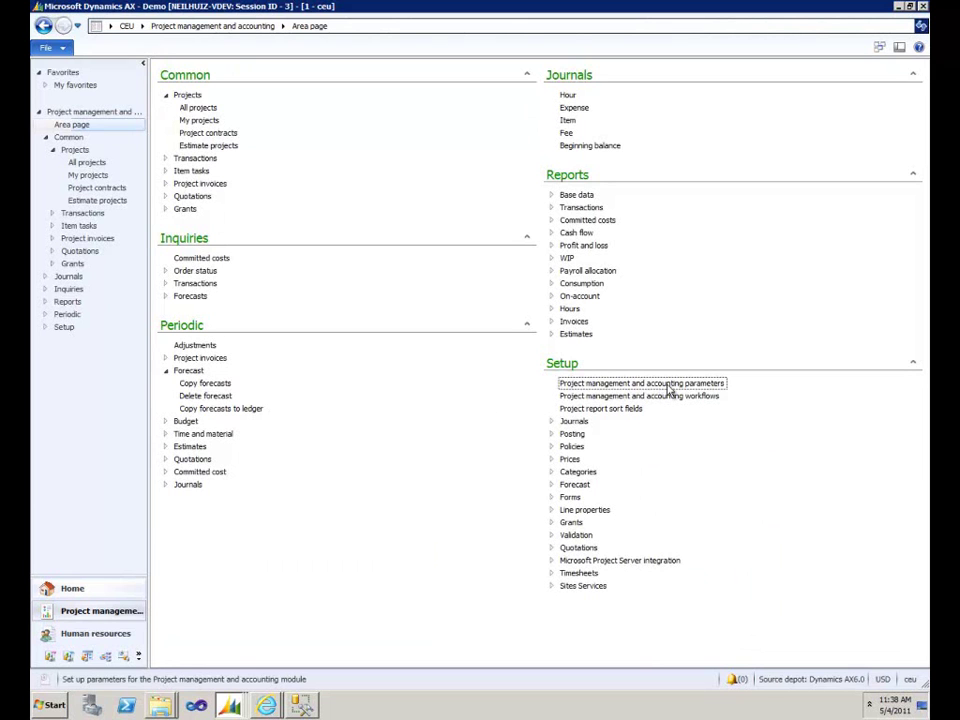
Step: In the project management and accounting parameters, set the hour utilization efficiency rate for Investment, Internal and cost, and Time projects to Utilization
left_click(666, 384)
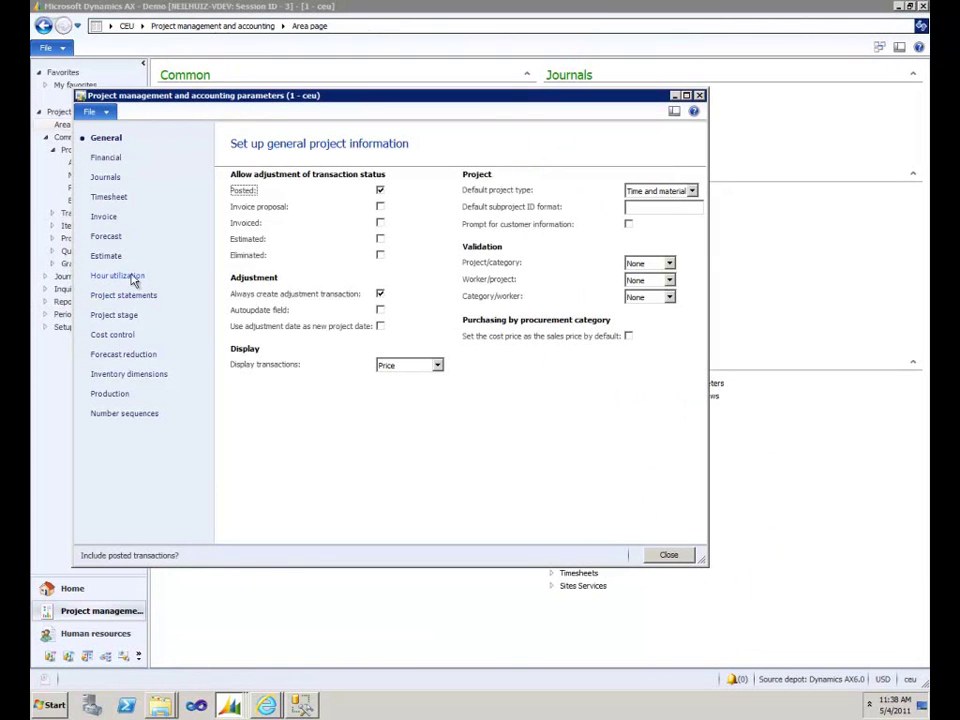
left_click(129, 281)
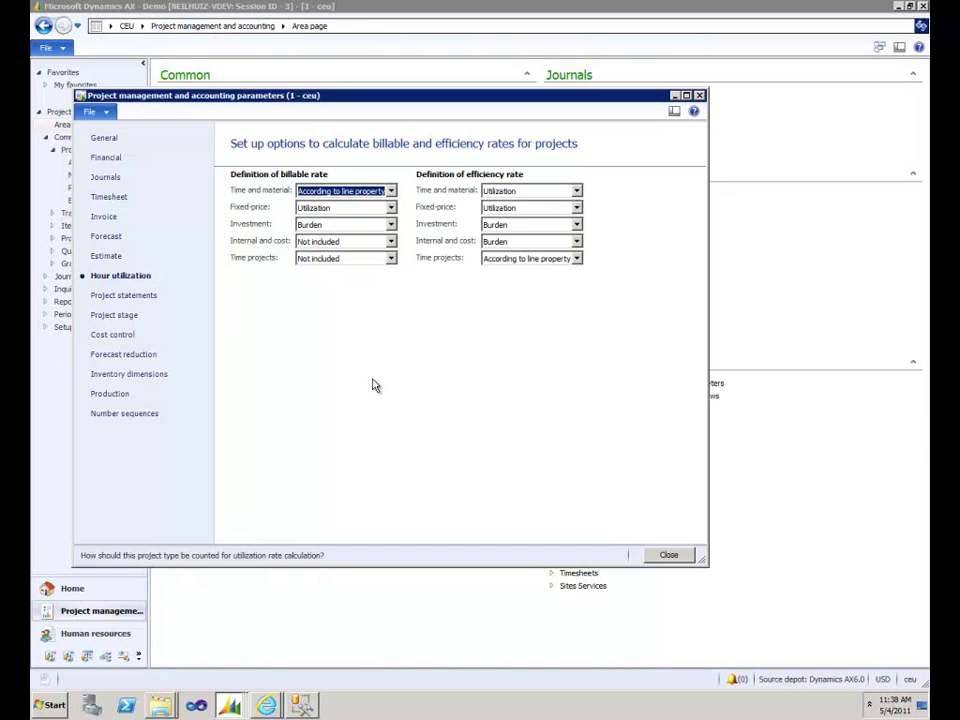
left_click(391, 191)
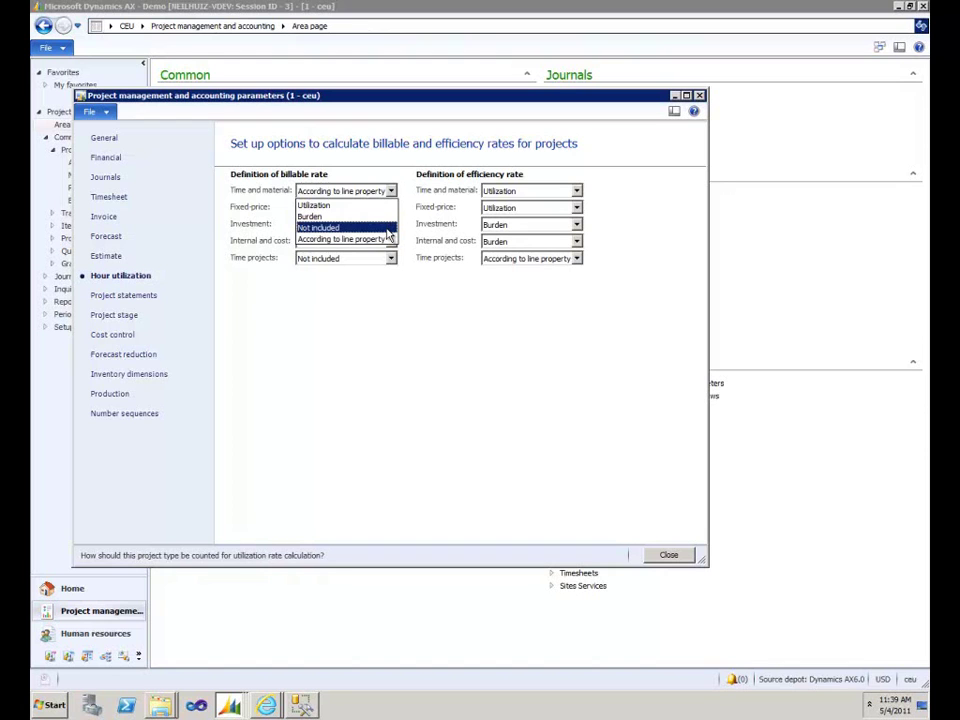
left_click(548, 292)
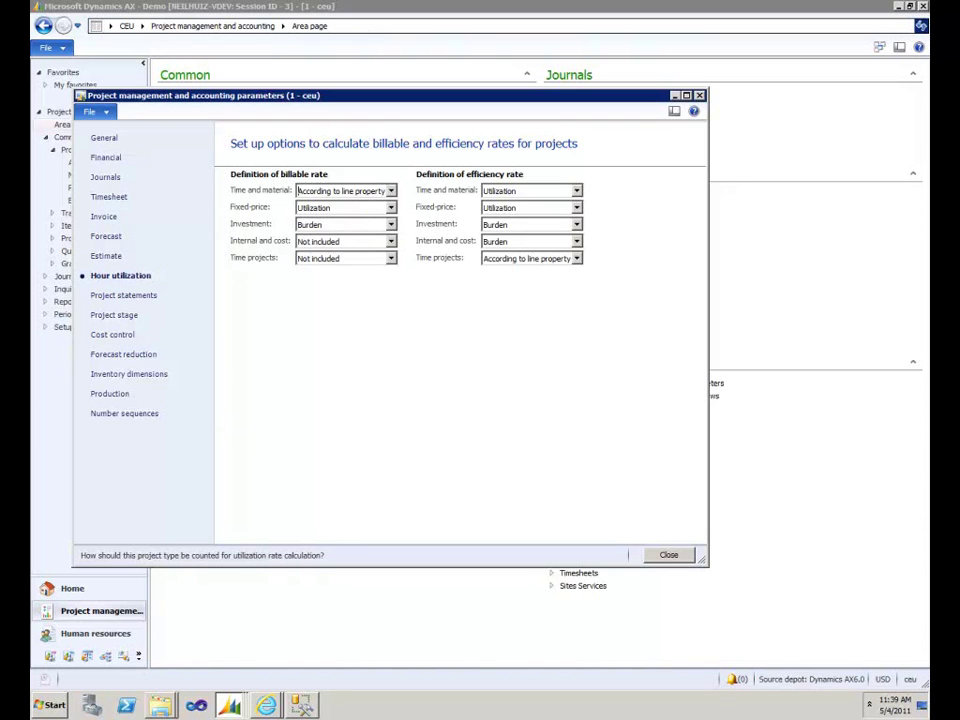
left_click(577, 225)
left_click(574, 239)
left_click(577, 242)
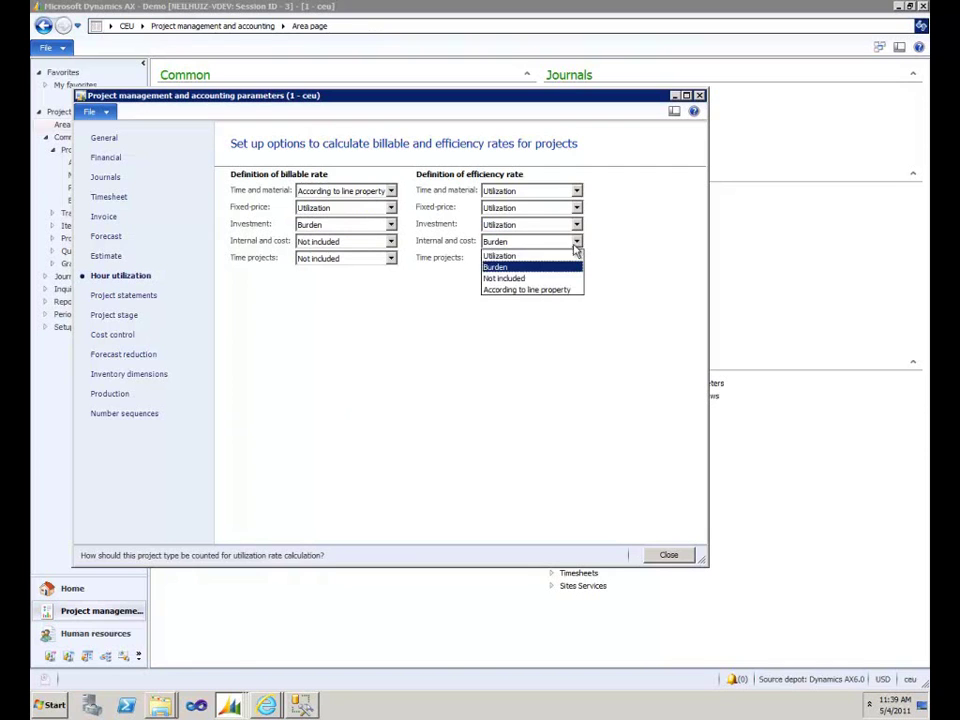
left_click(569, 257)
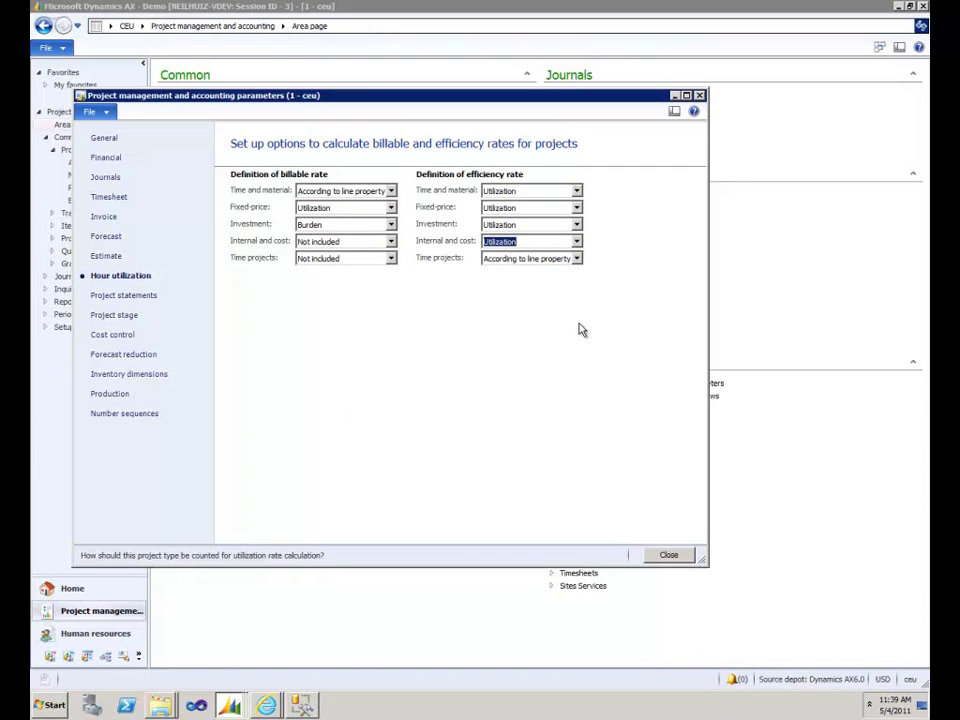
left_click(576, 258)
left_click(568, 273)
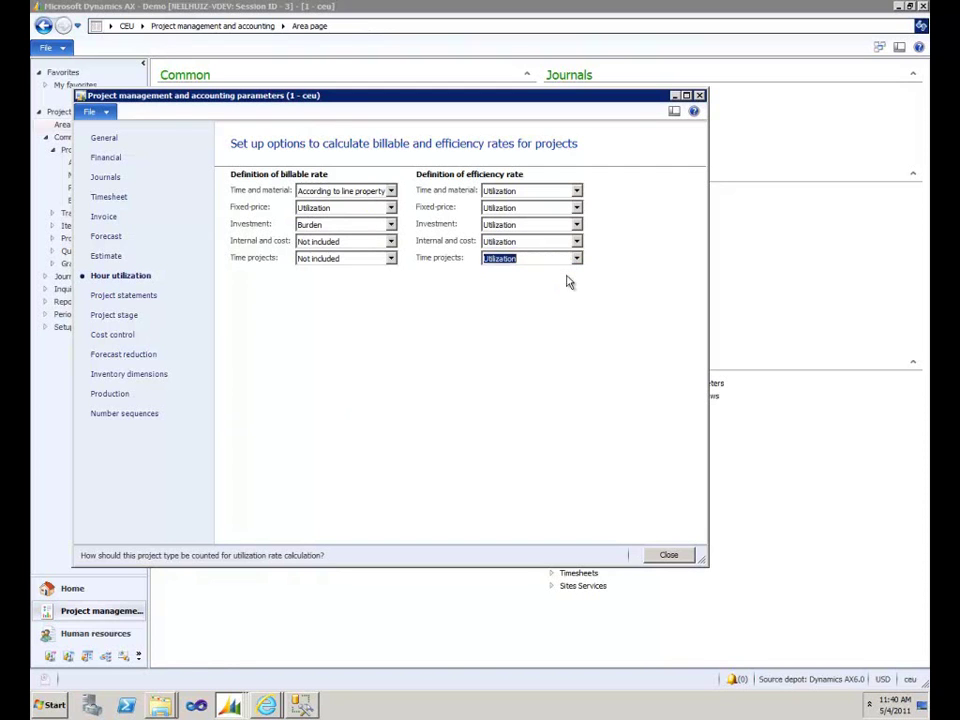
left_click(670, 556)
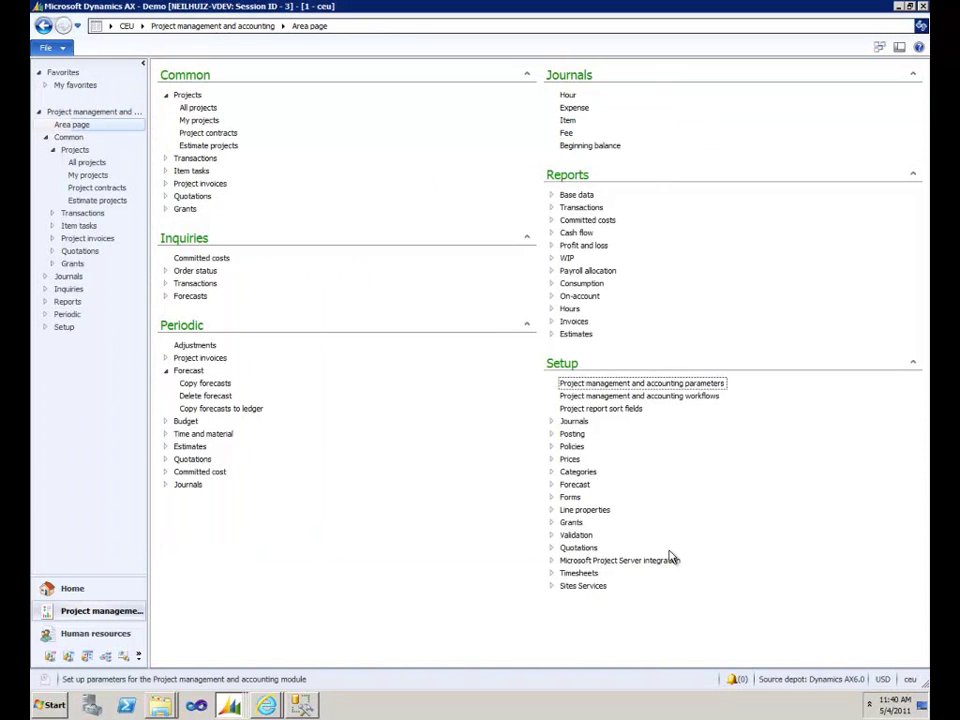
Step: Open the worker period update for the Employee Weekly Update timesheet period type
left_click(584, 574)
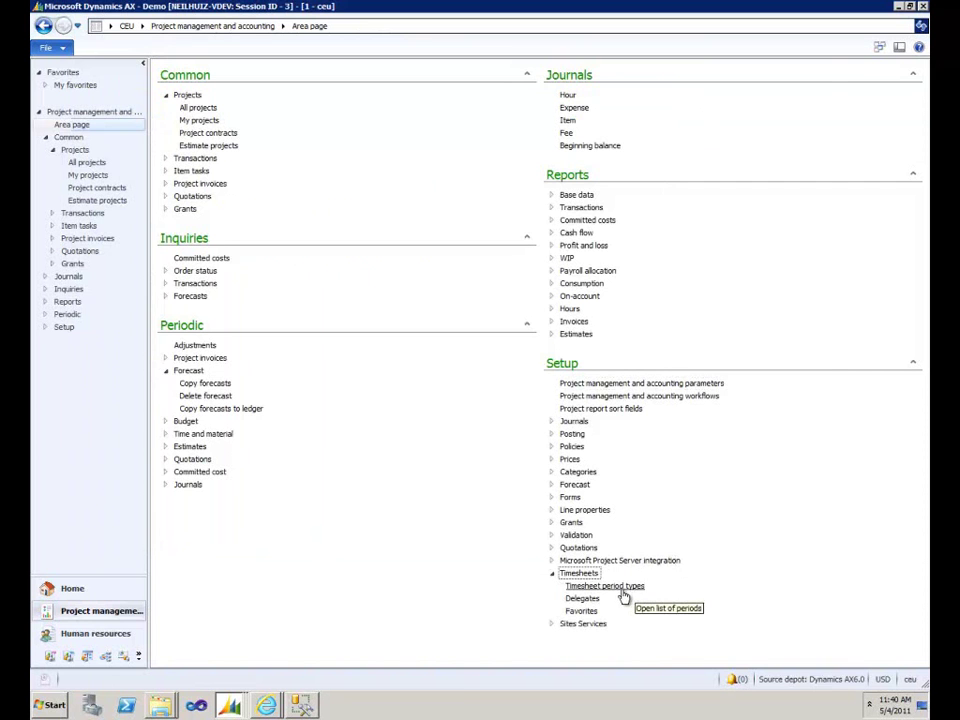
left_click(621, 589)
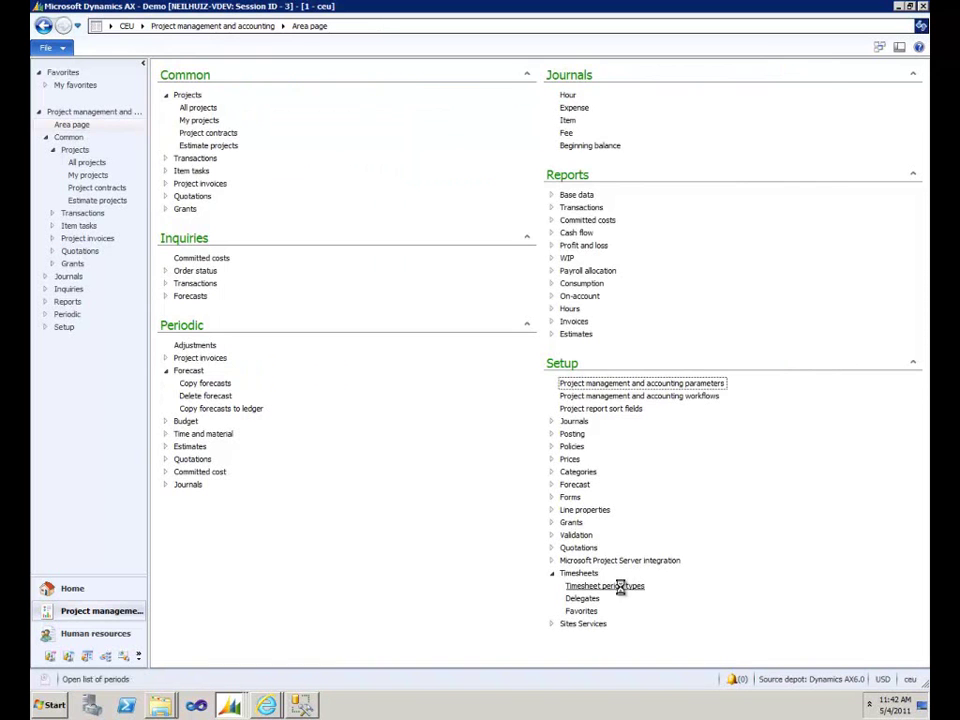
left_click(623, 587)
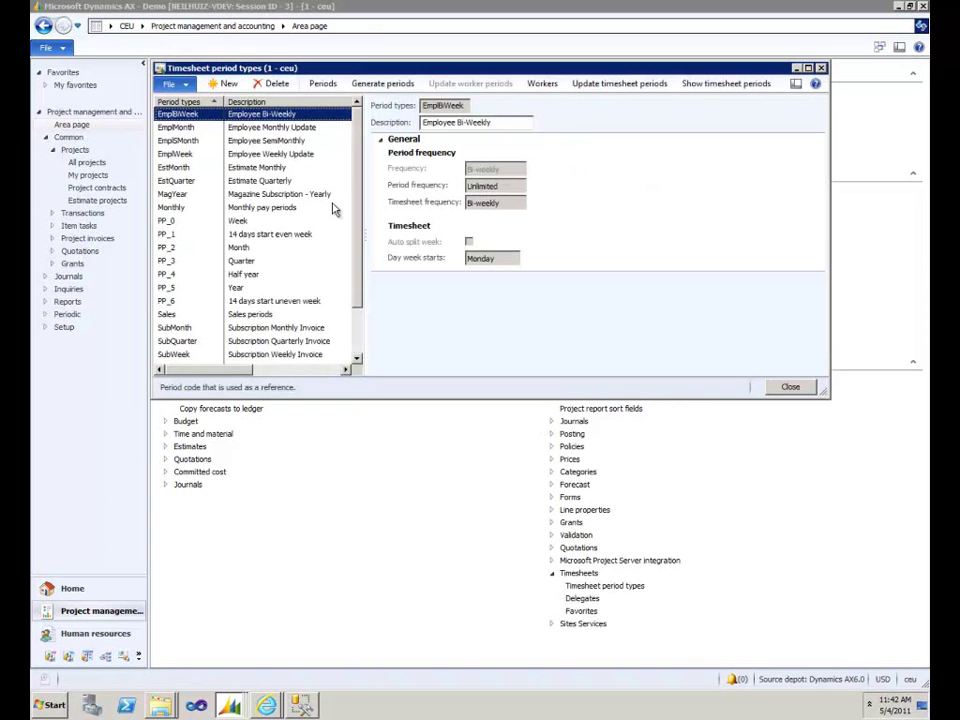
left_click(278, 158)
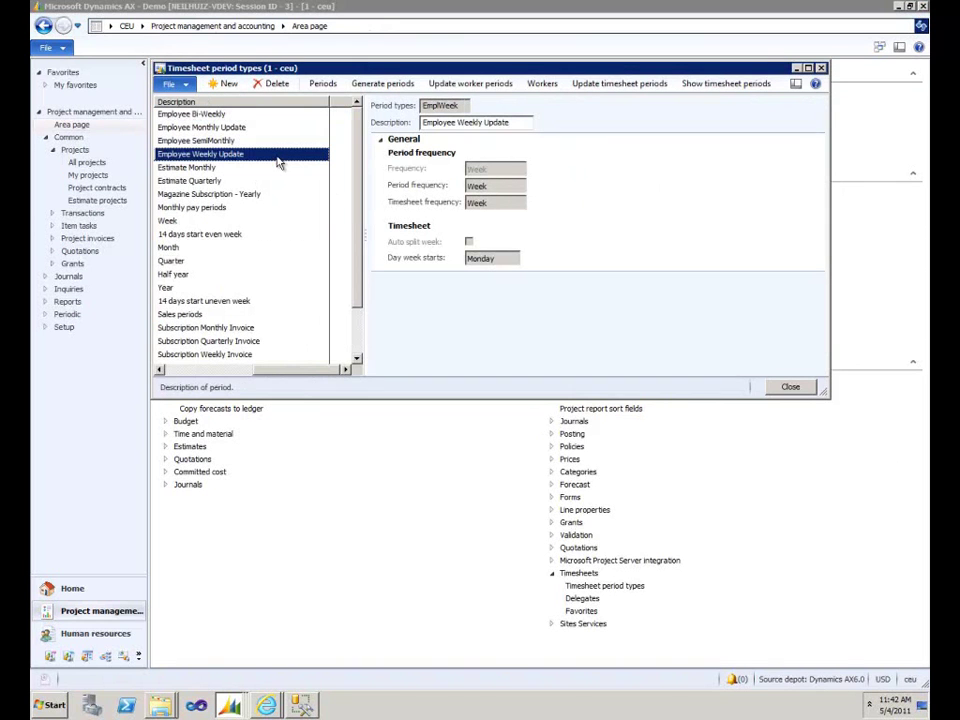
left_click(495, 89)
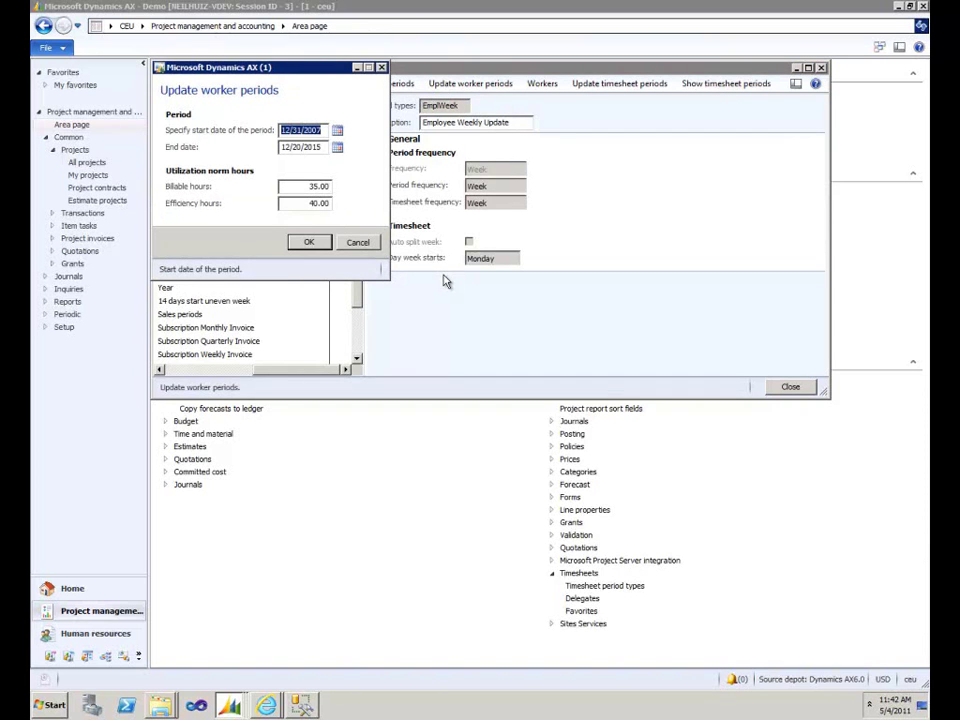
Step: Update the worker periods with a start date of 1/1/2011 and an end date of 12/31/2011
type("1/1/")
type("2011")
key("Tab")
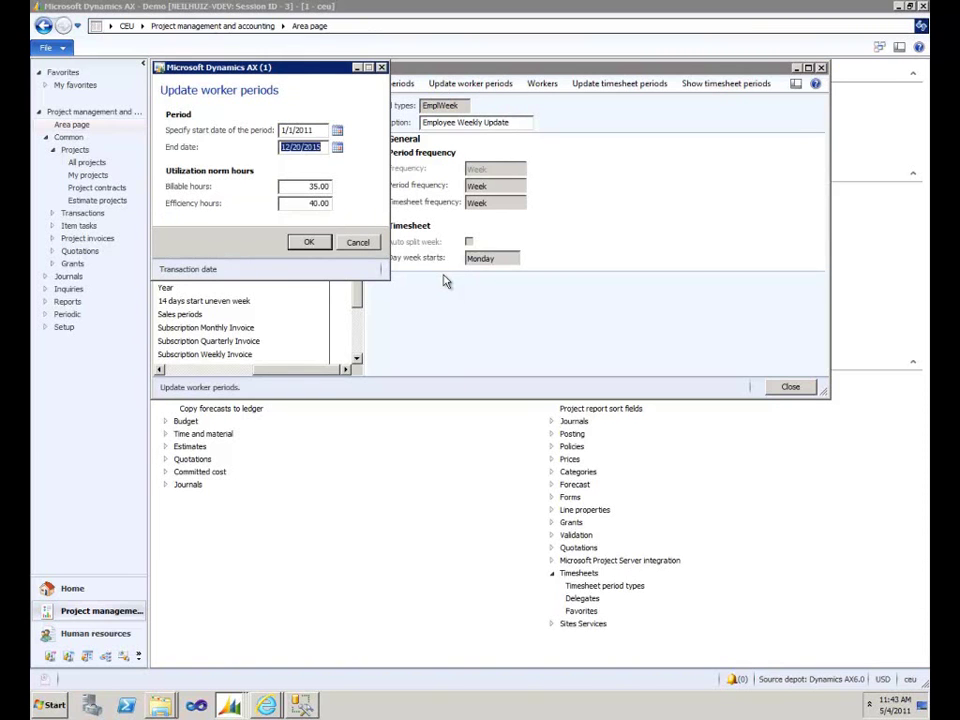
type("12/31/2011")
key("Tab")
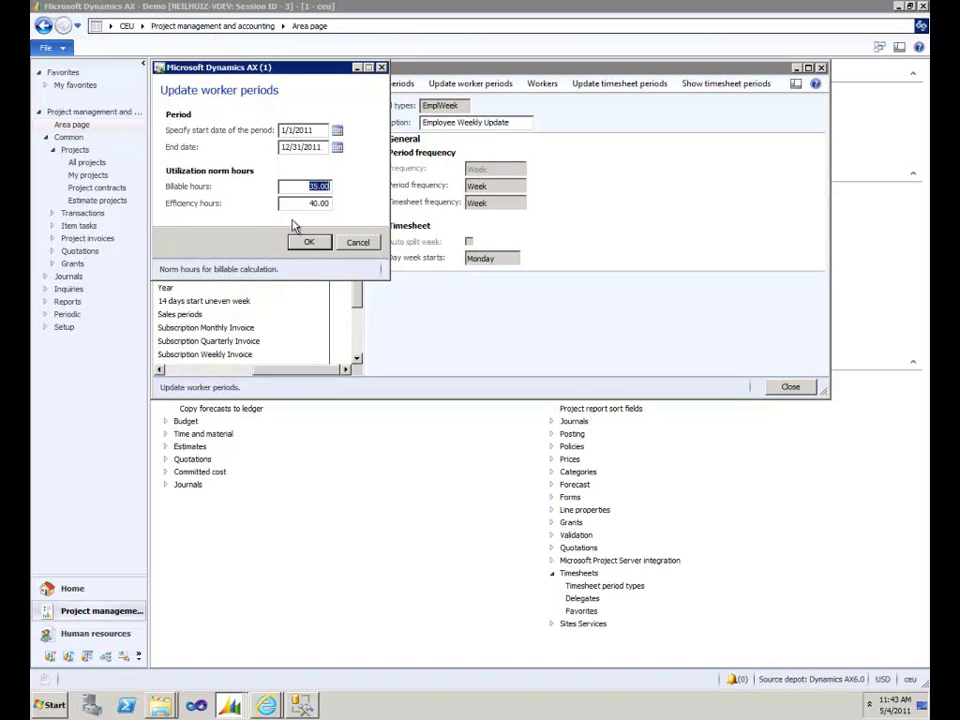
left_click(312, 204)
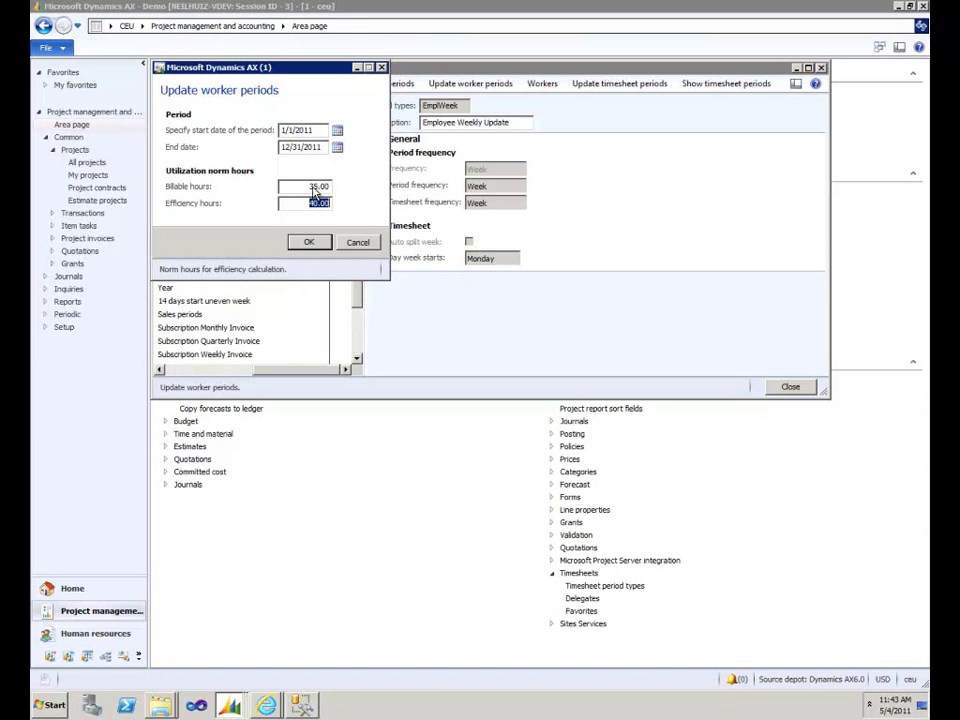
left_click(309, 186)
left_click_drag(309, 186, 330, 186)
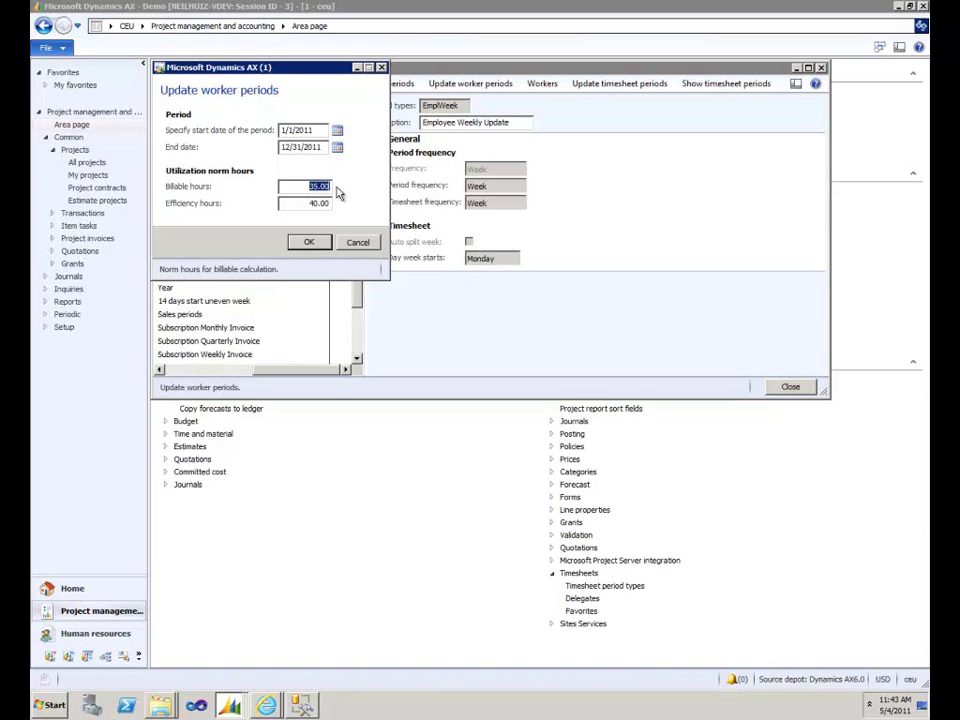
left_click(311, 243)
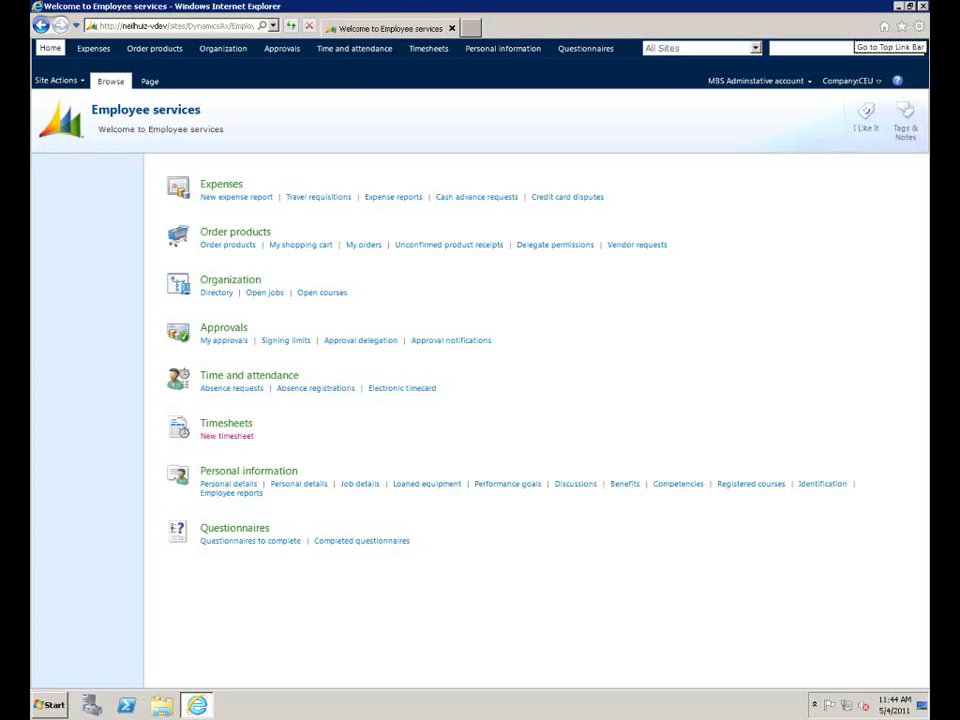
Step: Create a new timesheet in Employee services and add a line for project 10001 with activity ACT0002012 Execute and category PM
left_click(240, 439)
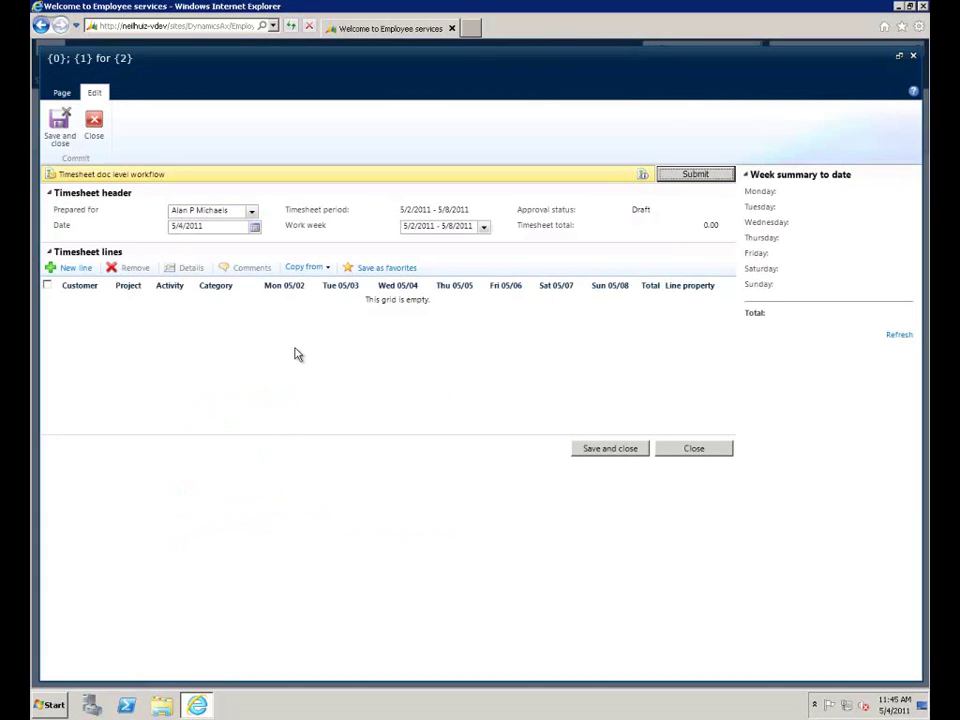
left_click(76, 268)
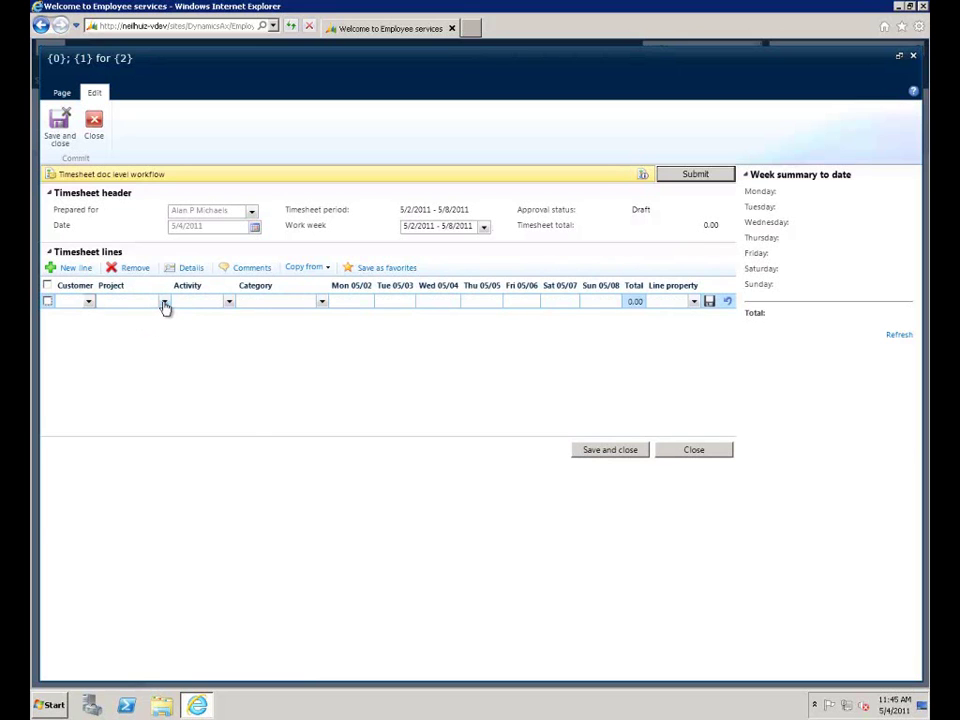
left_click(165, 302)
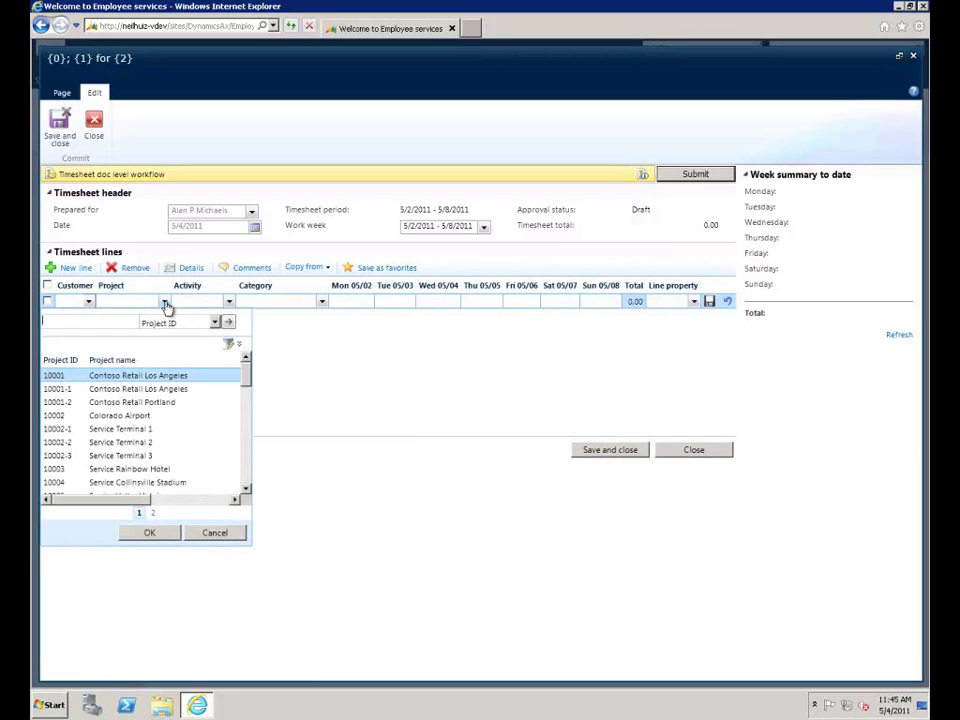
left_click(150, 532)
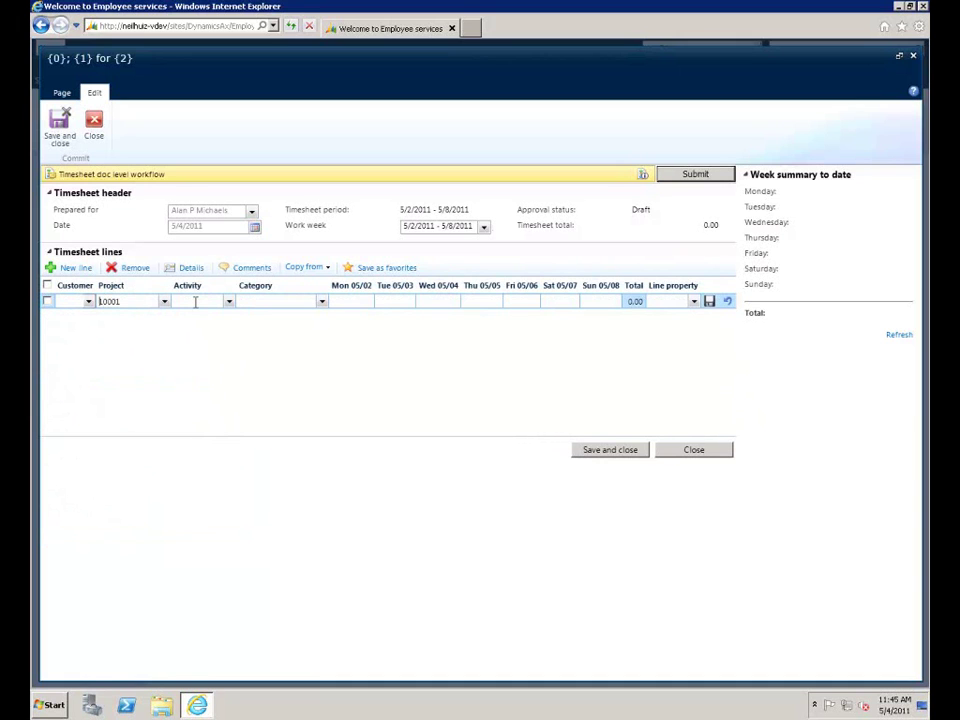
left_click(230, 302)
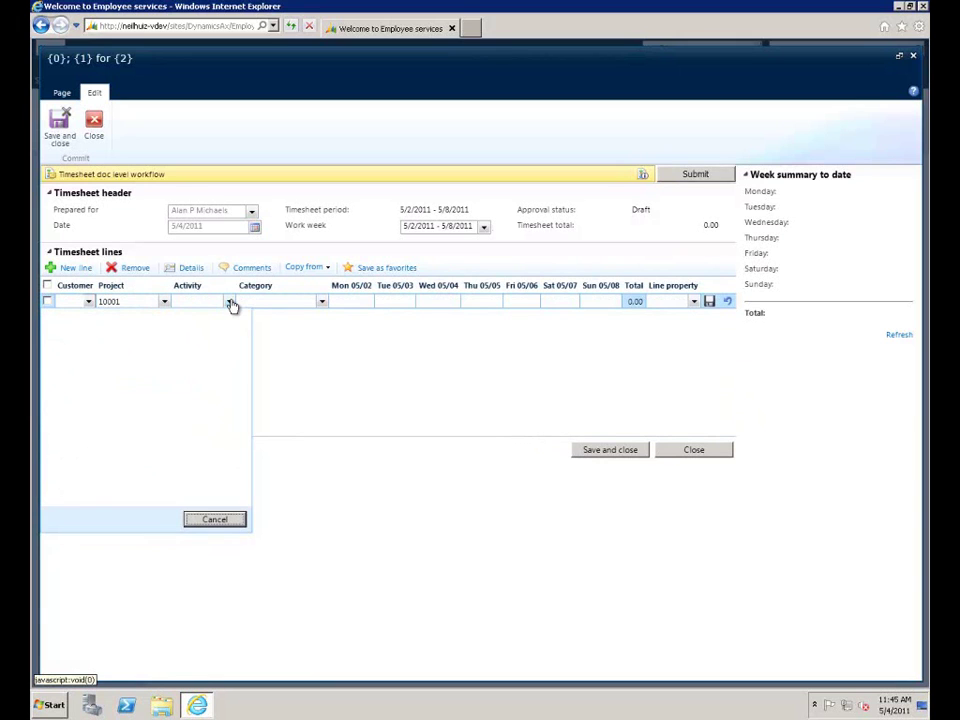
left_click(120, 389)
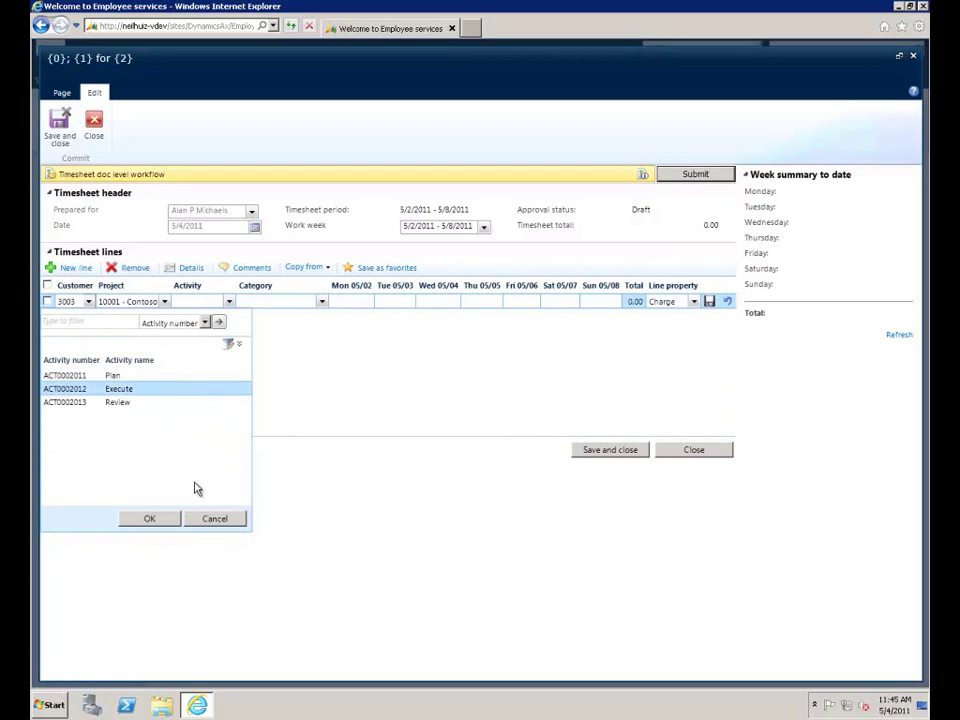
left_click(158, 519)
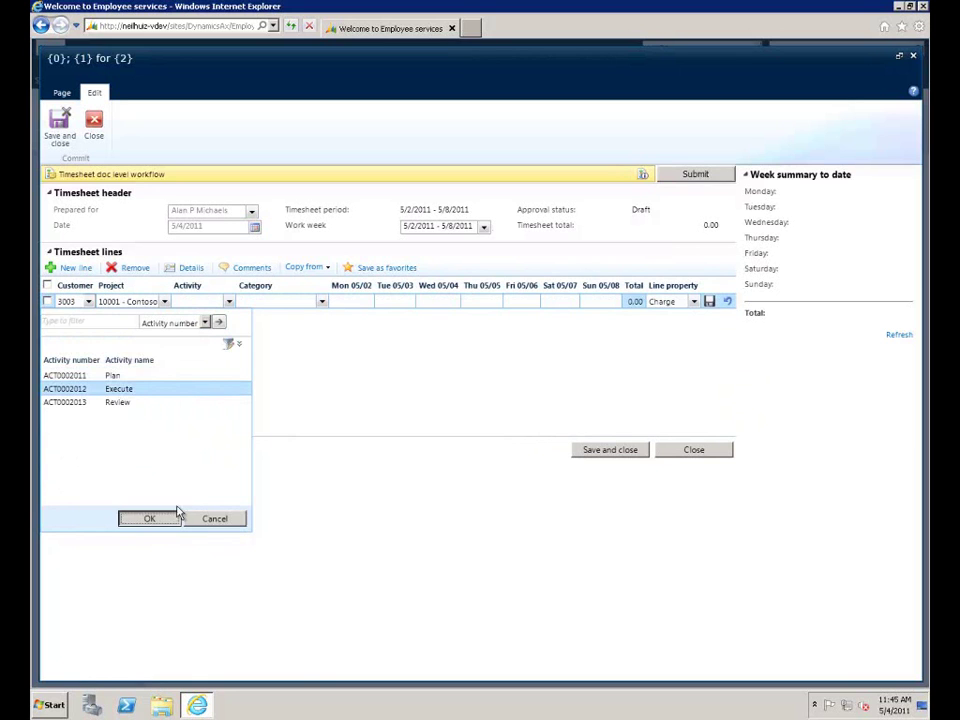
left_click(322, 302)
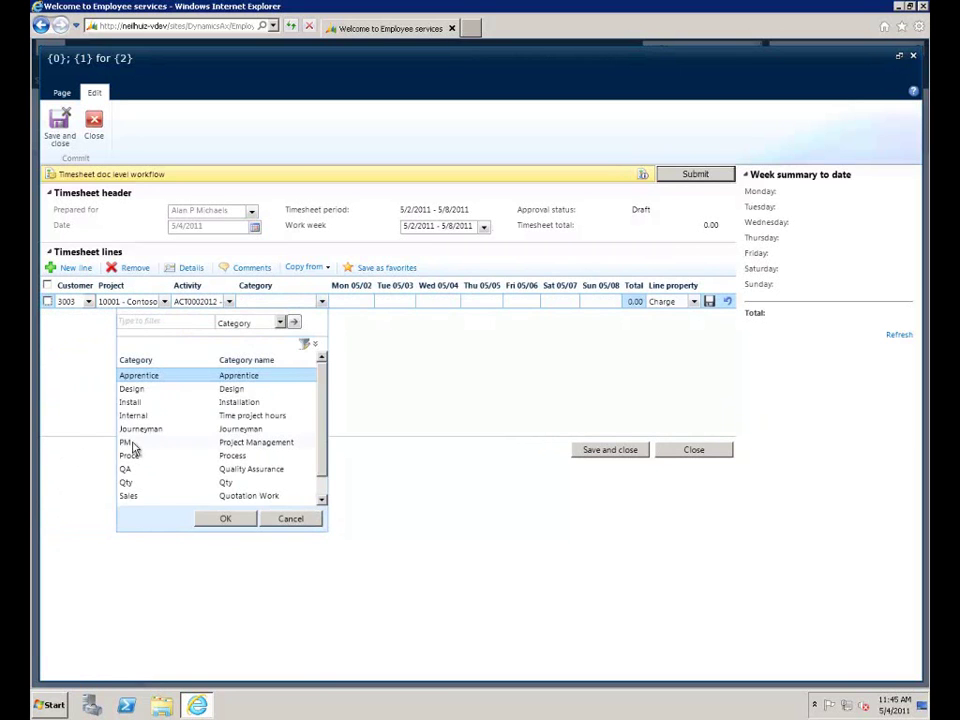
left_click(126, 445)
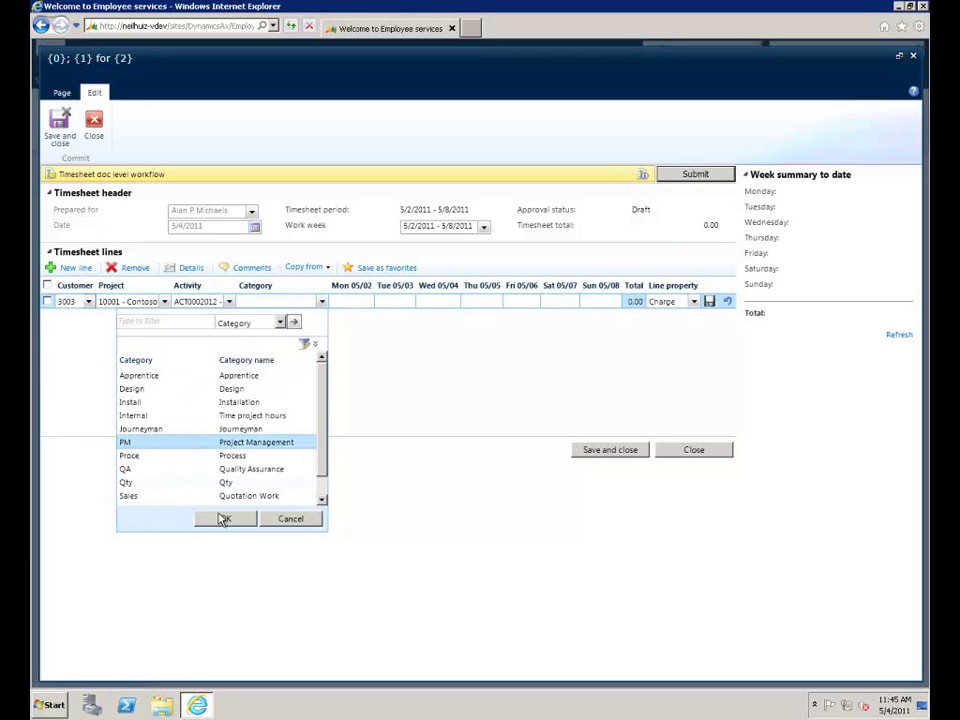
left_click(226, 520)
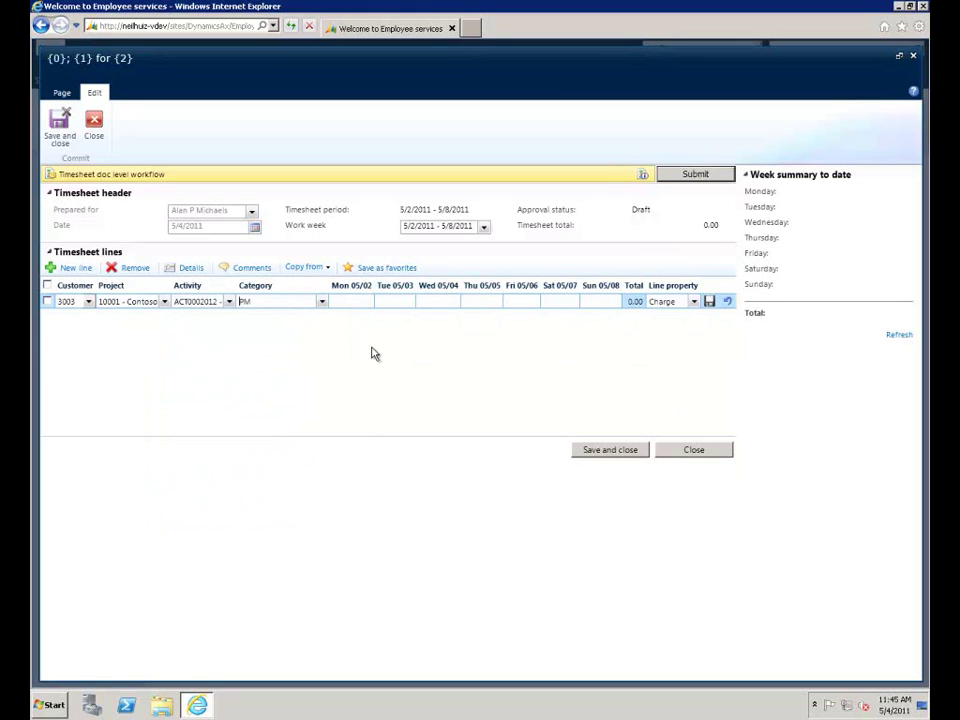
Step: Enter 4 hours for each day from Mon 05/02 to Fri 05/06 on the project 10001 line and save it
left_click(356, 302)
type("4")
left_click(406, 301)
type("4")
left_click(446, 302)
type("4")
left_click(482, 302)
type("4")
left_click(523, 302)
type("4")
left_click(709, 301)
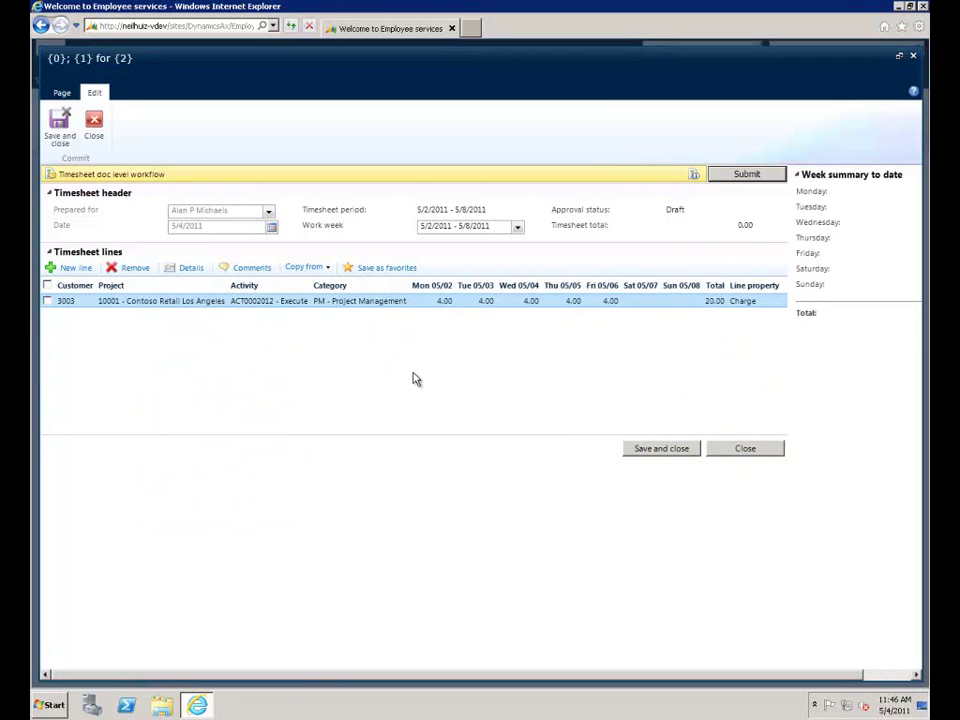
Step: Add a second timesheet line for project 10003 Service Rainbow Hotel with activity ACT0002034 Execute and category PM
left_click(73, 269)
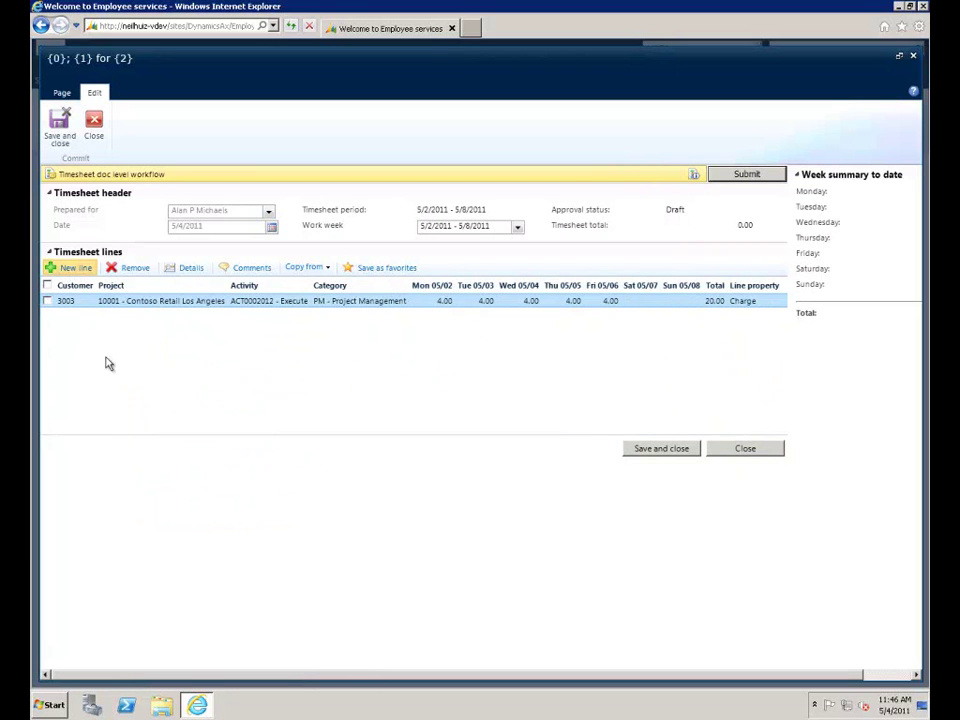
left_click(222, 315)
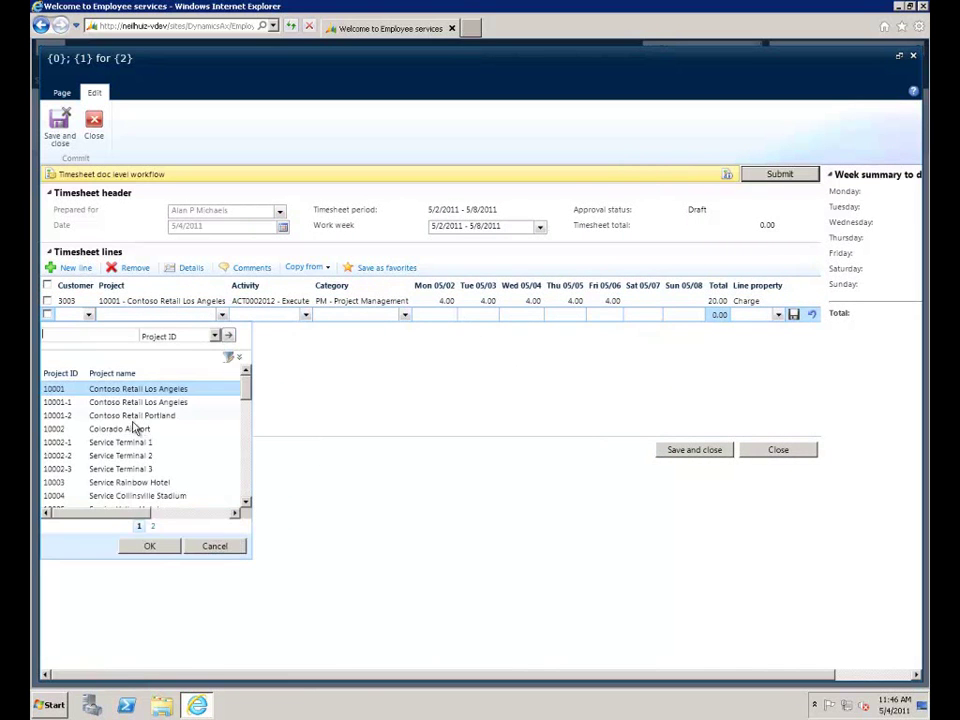
left_click(75, 484)
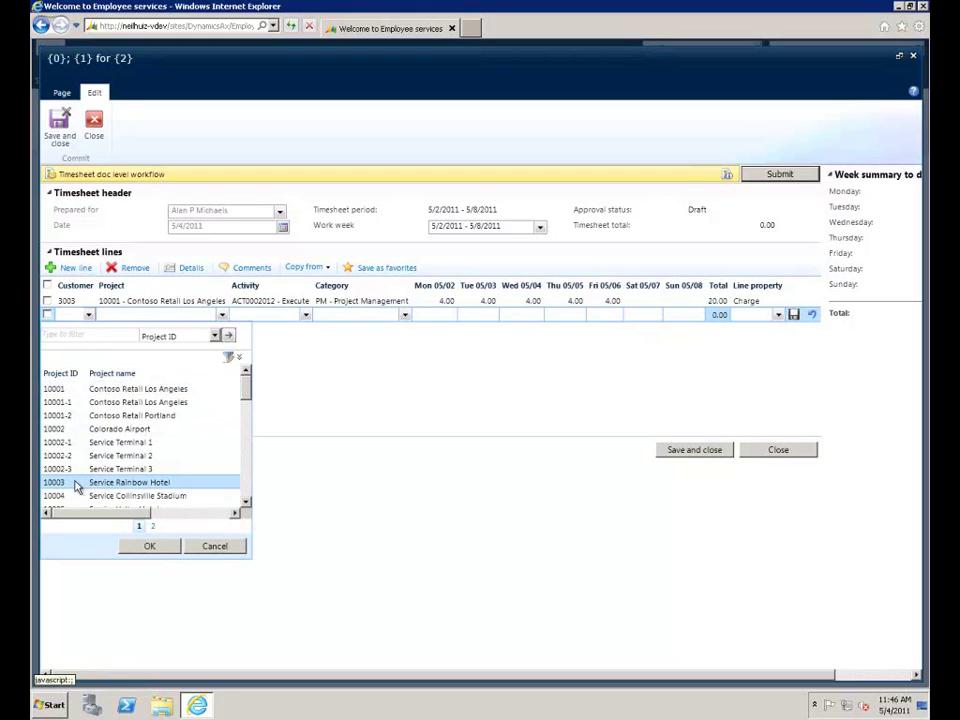
left_click(150, 546)
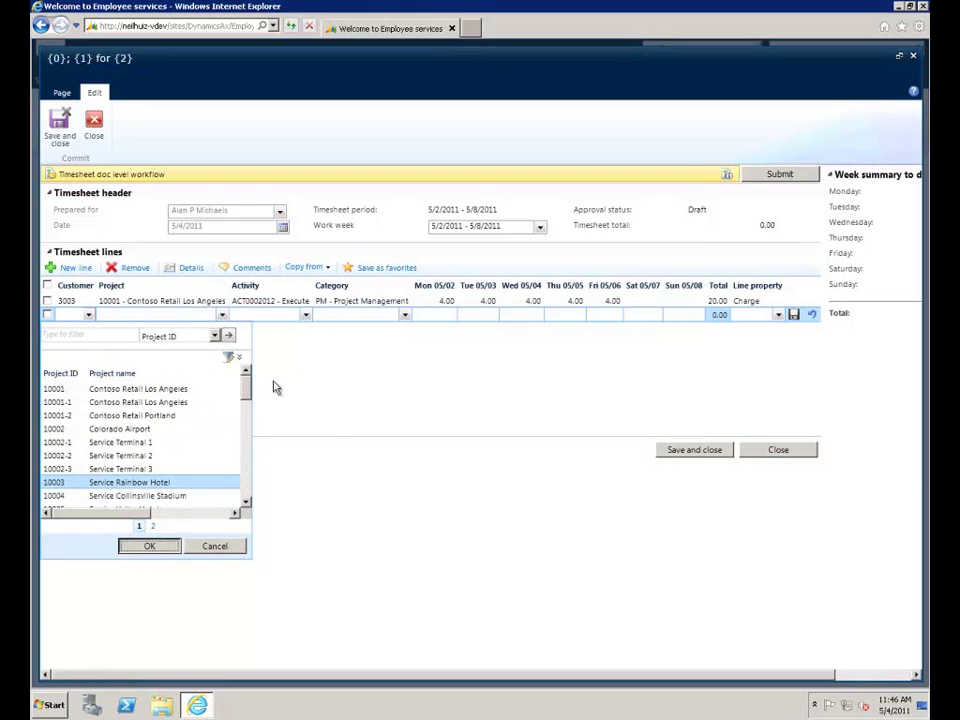
left_click(307, 317)
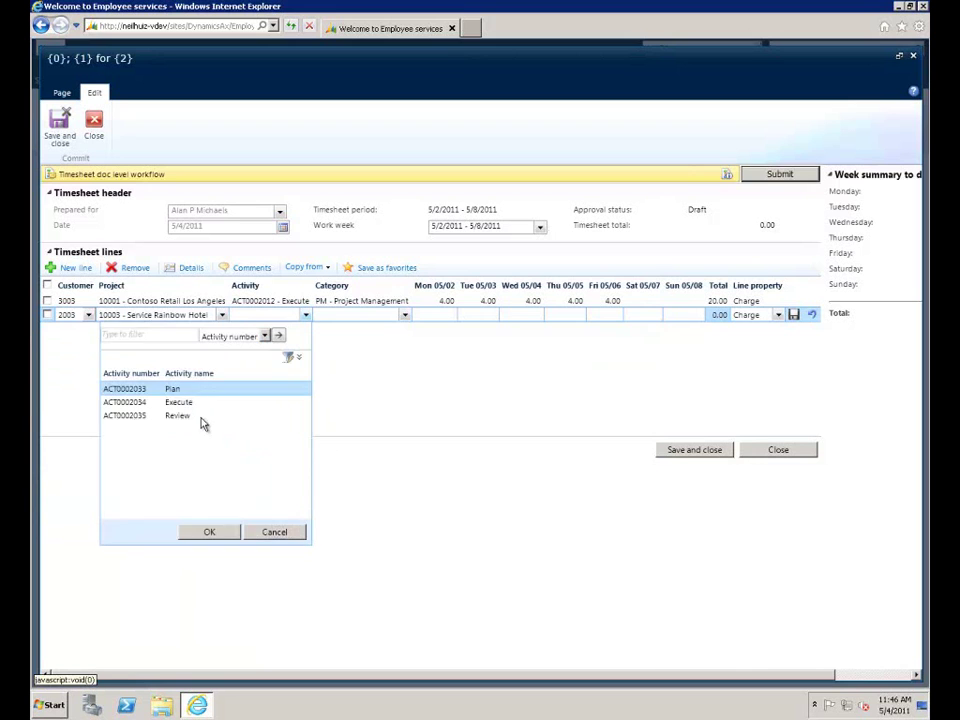
left_click(184, 402)
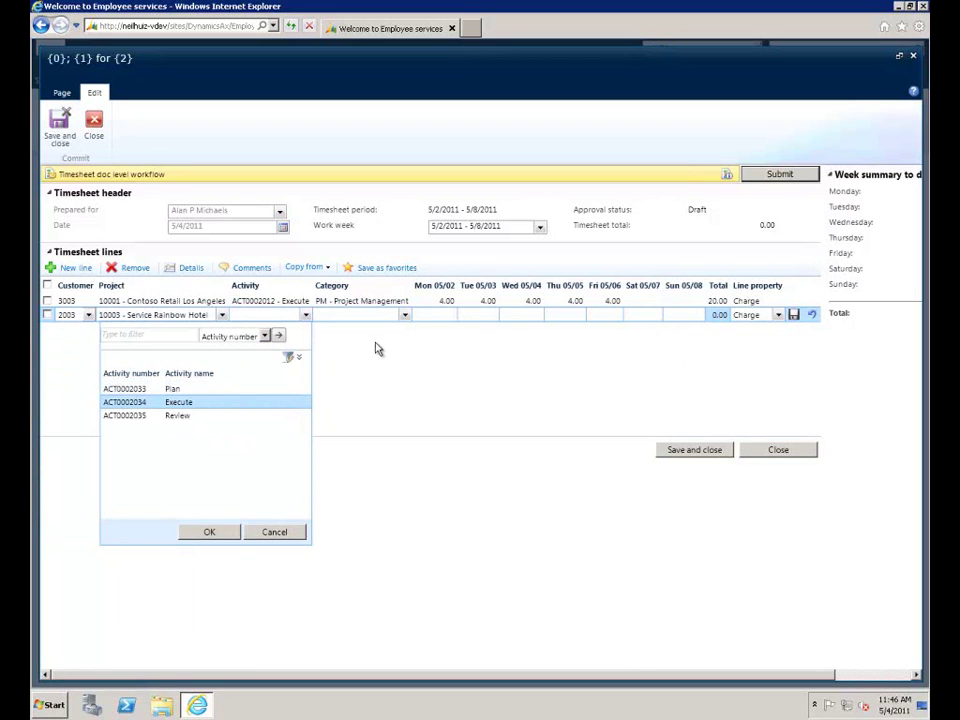
left_click(196, 533)
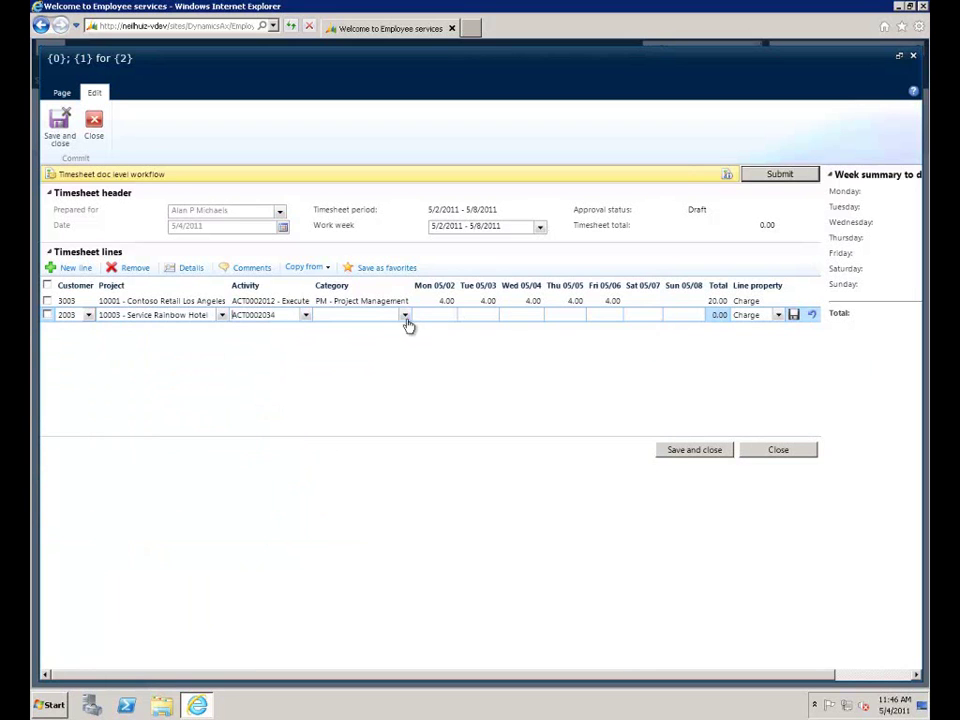
left_click(405, 316)
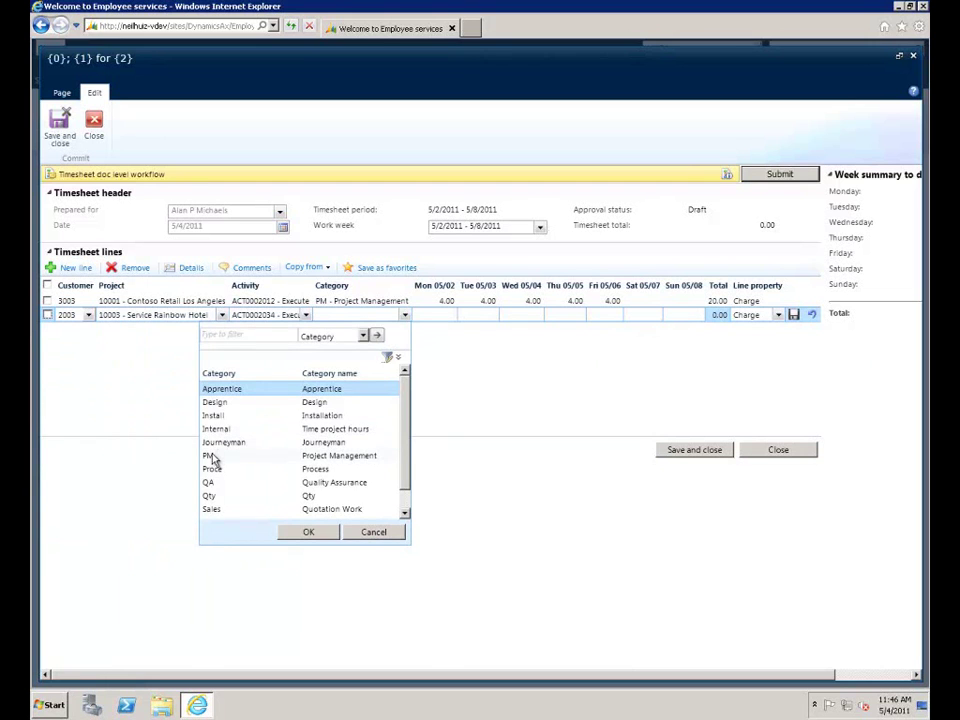
double_click(213, 455)
Step: Enter 4 hours for each day from Mon 05/02 to Fri 05/06 and 8 hours for Sat 05/07 on the project 10003 line
left_click(443, 318)
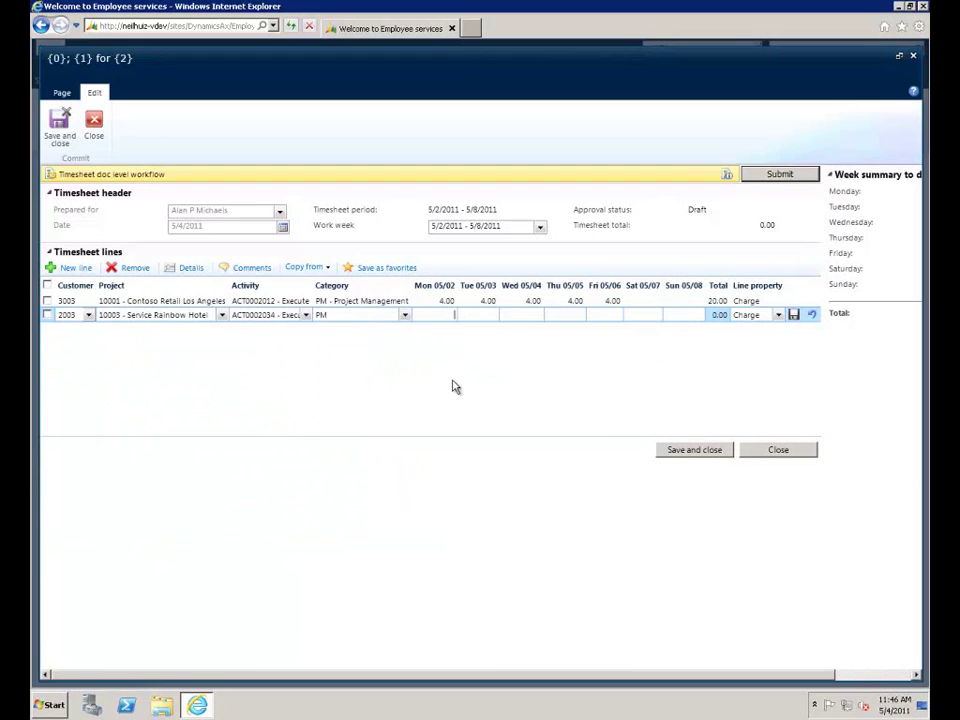
type("4")
key("Tab")
type("4")
key("Tab")
type("4")
key("Tab")
type("4")
key("Tab")
type("4")
key("Tab")
key("Tab")
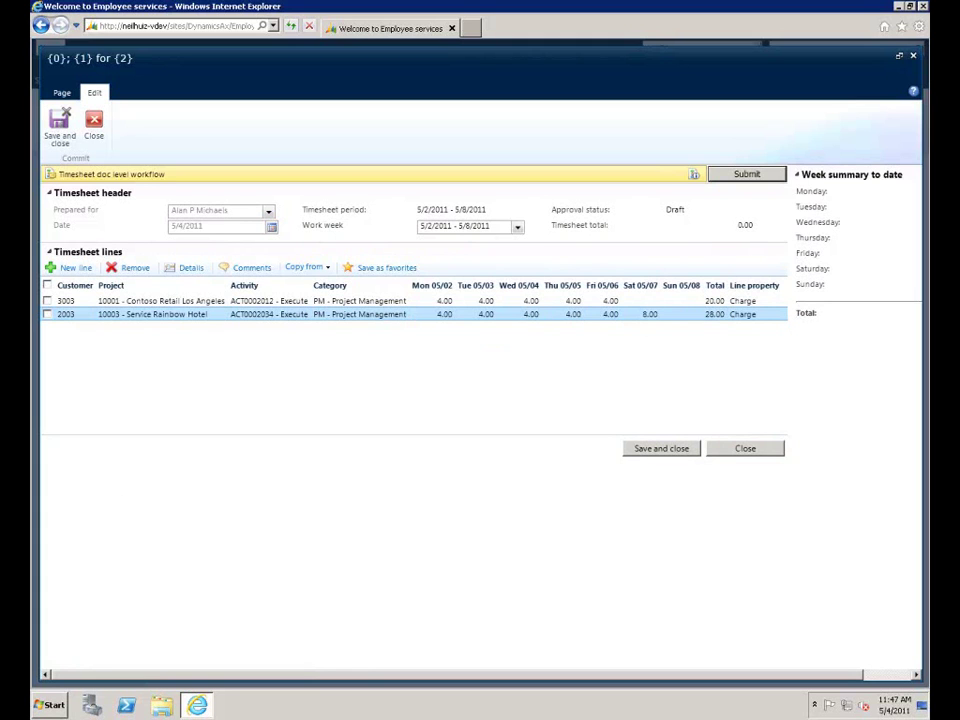
Step: Submit the timesheet to the workflow with the comment "Working hard"
left_click(738, 176)
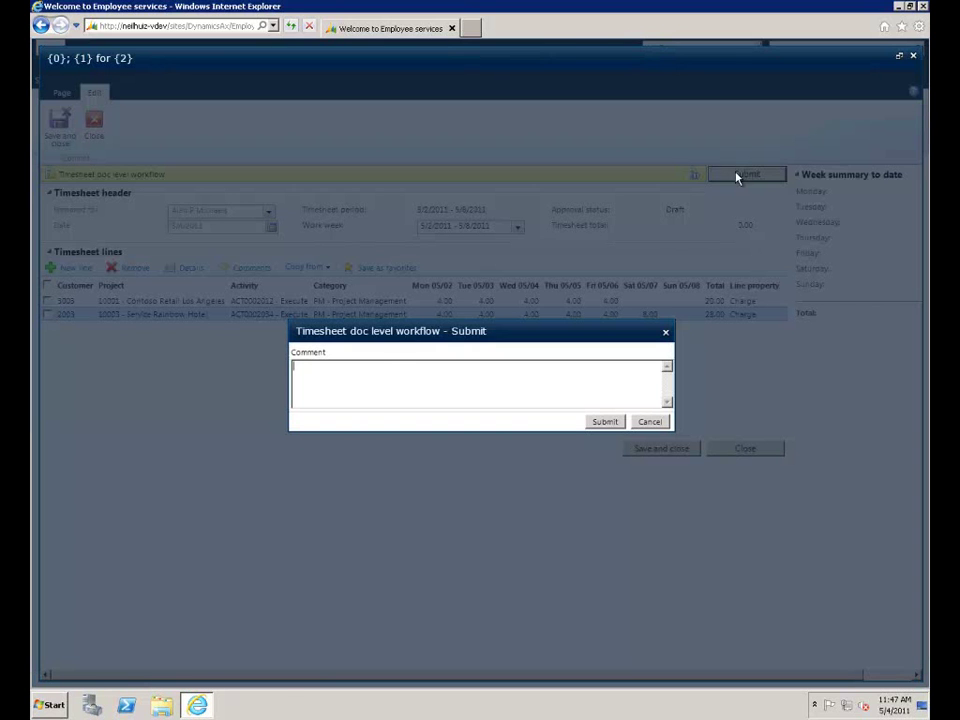
type("Working hard")
left_click(608, 422)
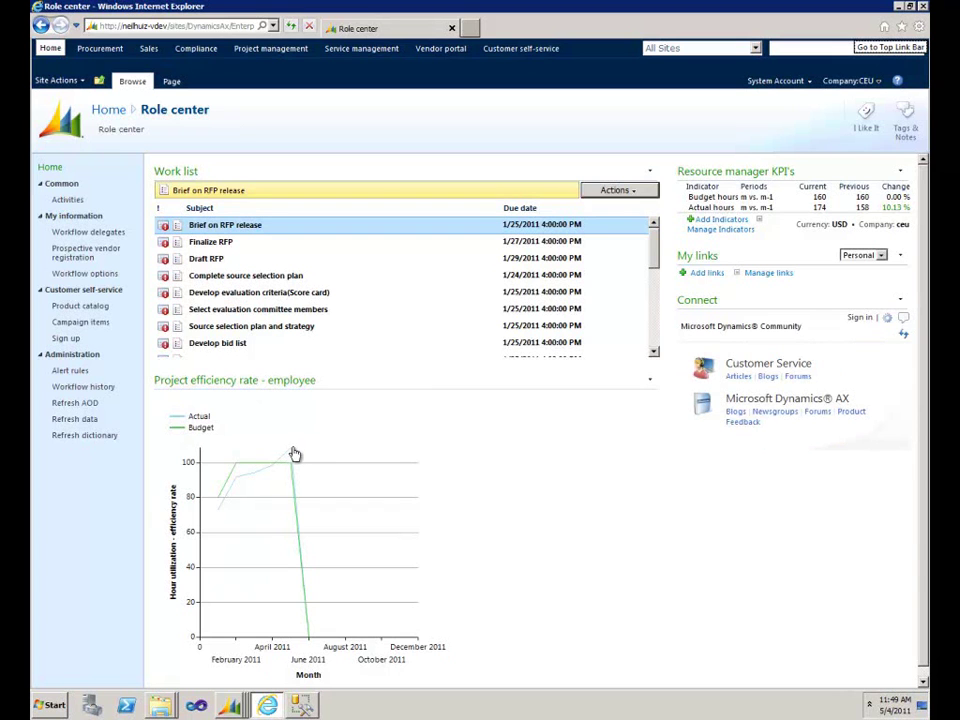
Step: Open the May 2011 hour utilization detail report from the employee project efficiency rate chart in the Role center
left_click(293, 454)
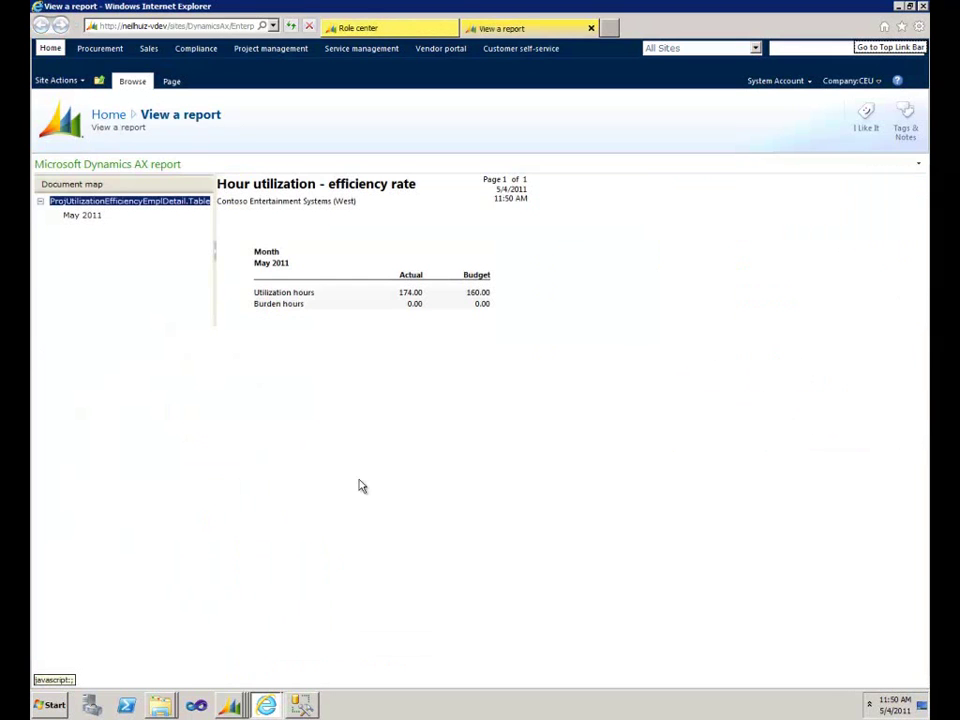